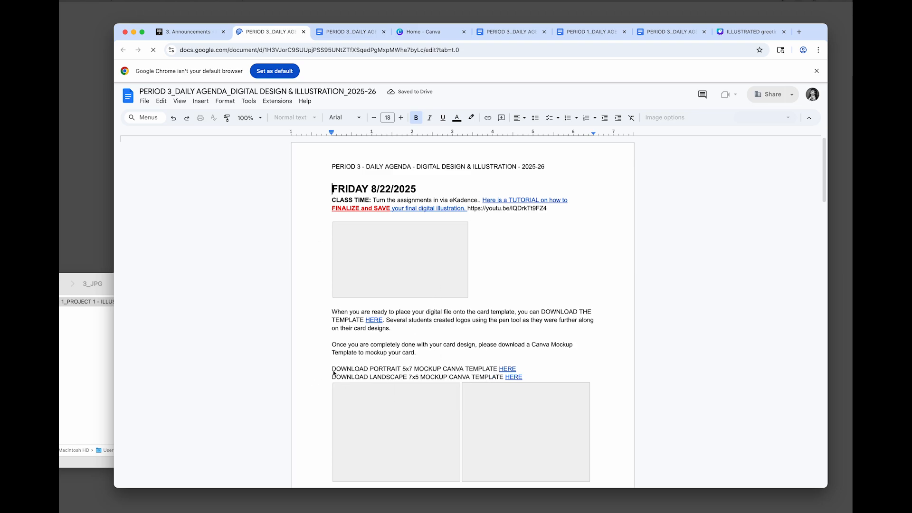
Open the landscape 7x5 mockup Canva template linked in the Friday 8/22/2025 agenda entry
scroll(418, 366, down, 5)
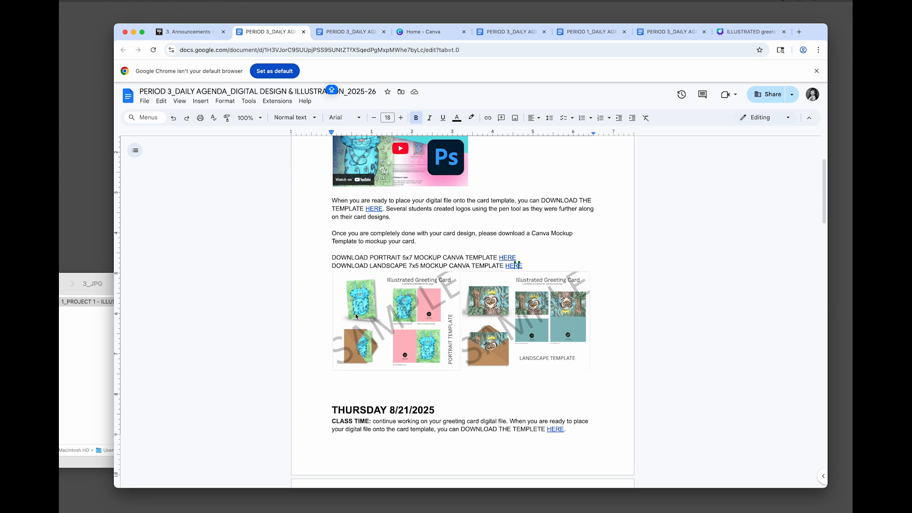
scroll(346, 305, up, 1)
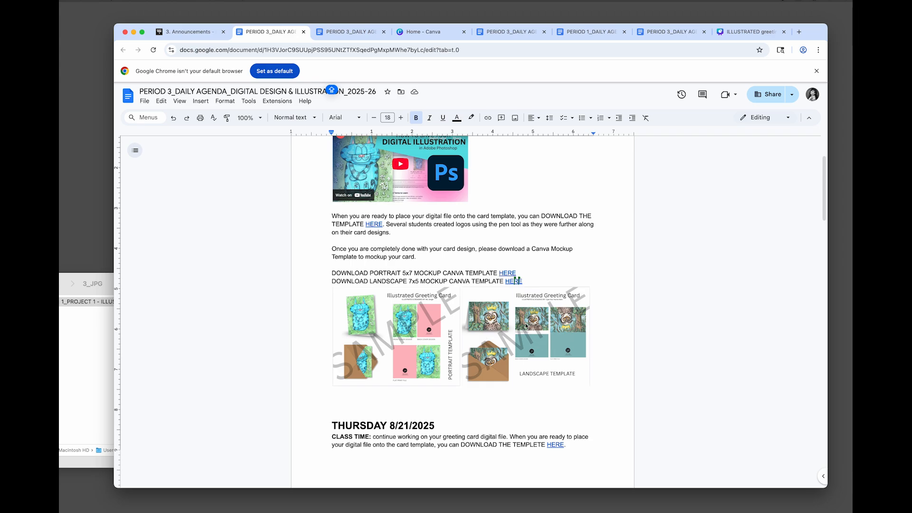
click(512, 285)
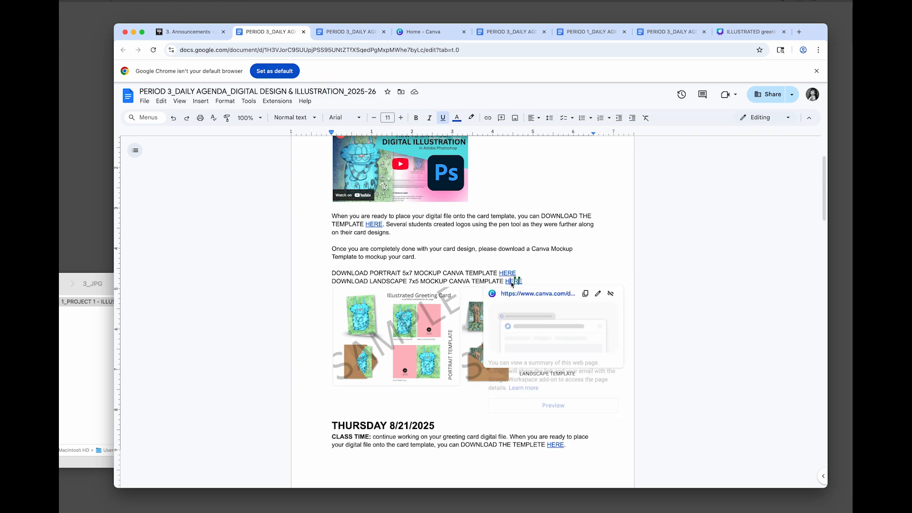
click(525, 294)
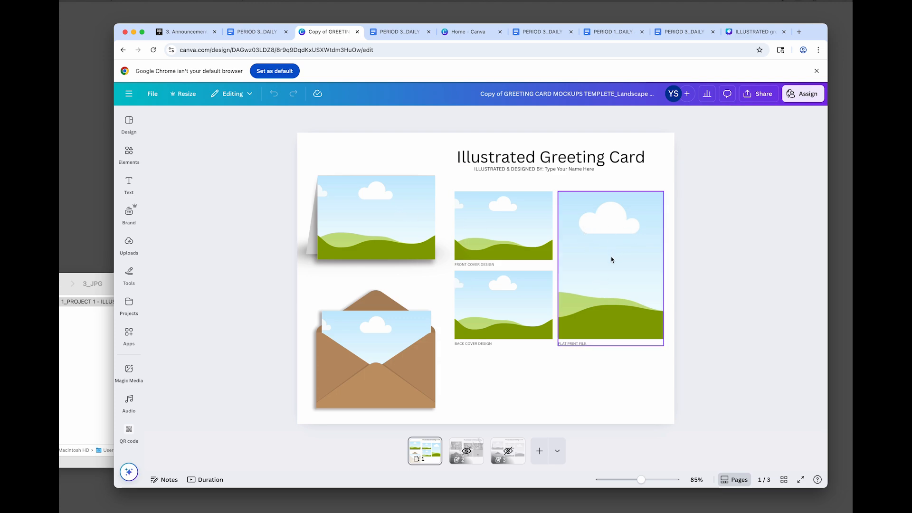
Add the greeting card JPG from the 3_JPG folder to the page, copy it, and place it in the flat print file frame
click(70, 343)
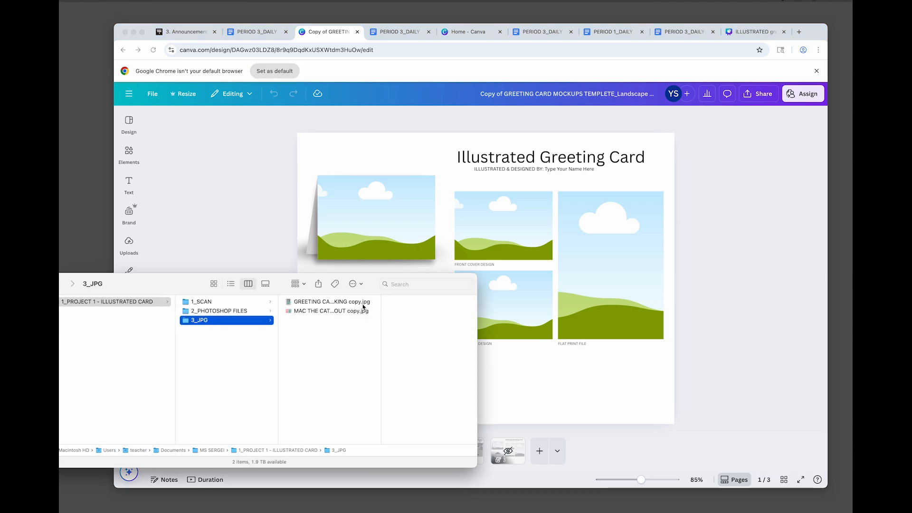
drag(313, 302, 523, 373)
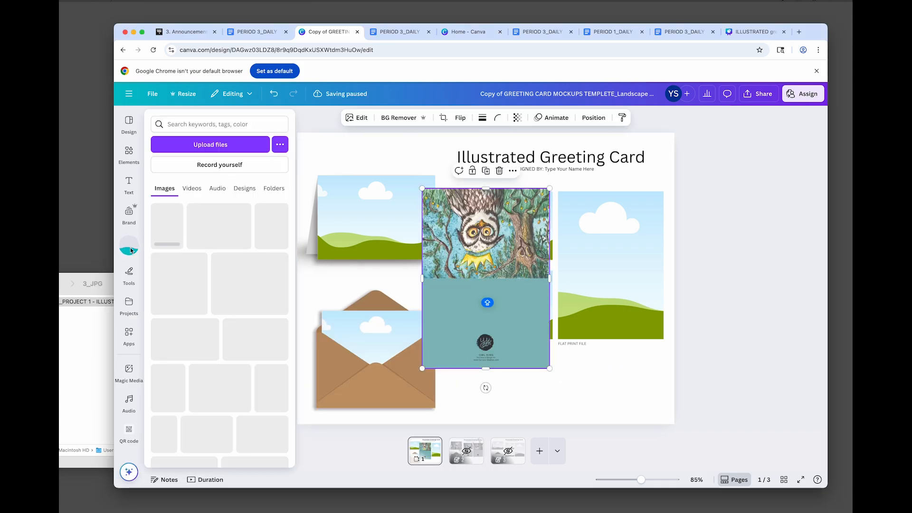
click(526, 389)
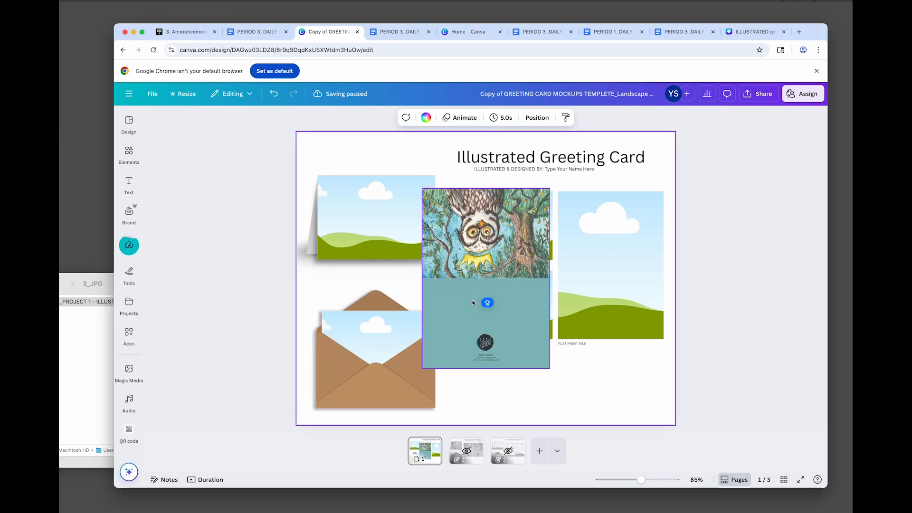
click(462, 305)
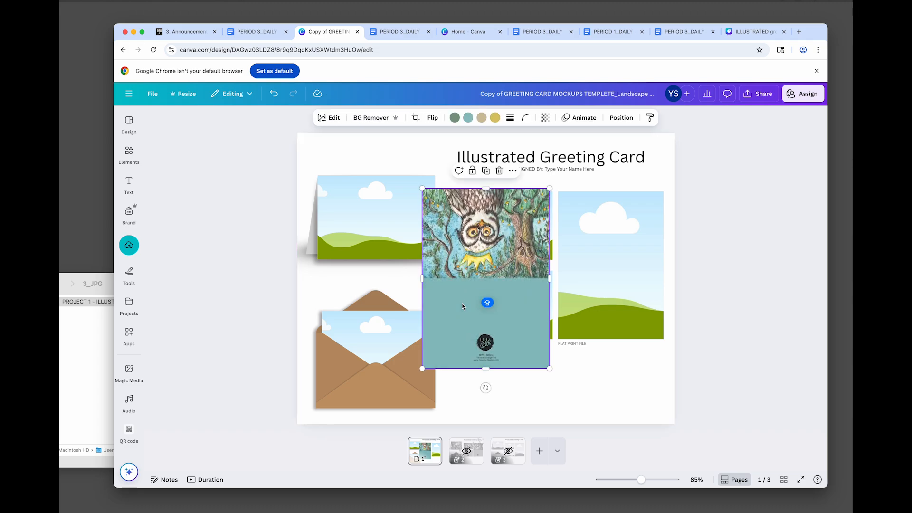
key(super+c)
drag(504, 290, 587, 281)
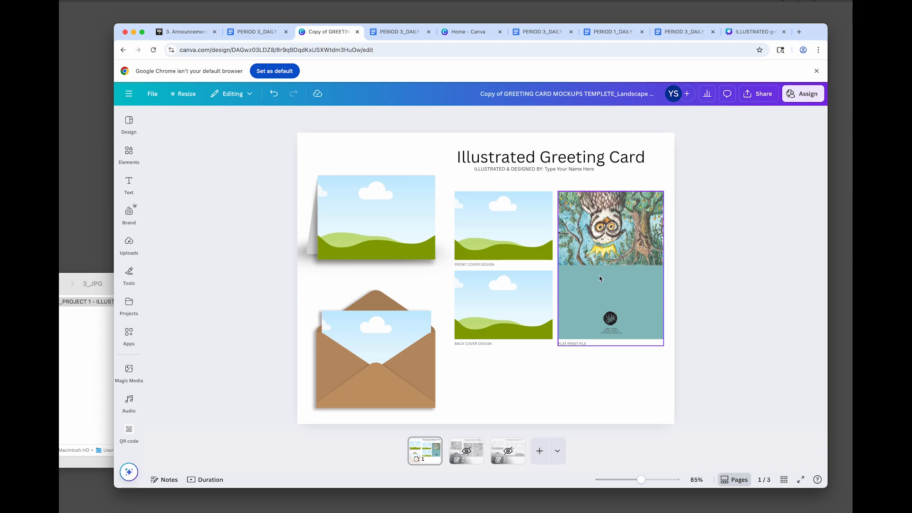
Paste the card image into the back cover design frame and adjust its crop to show only the teal back with the logo
click(519, 401)
key(super+v)
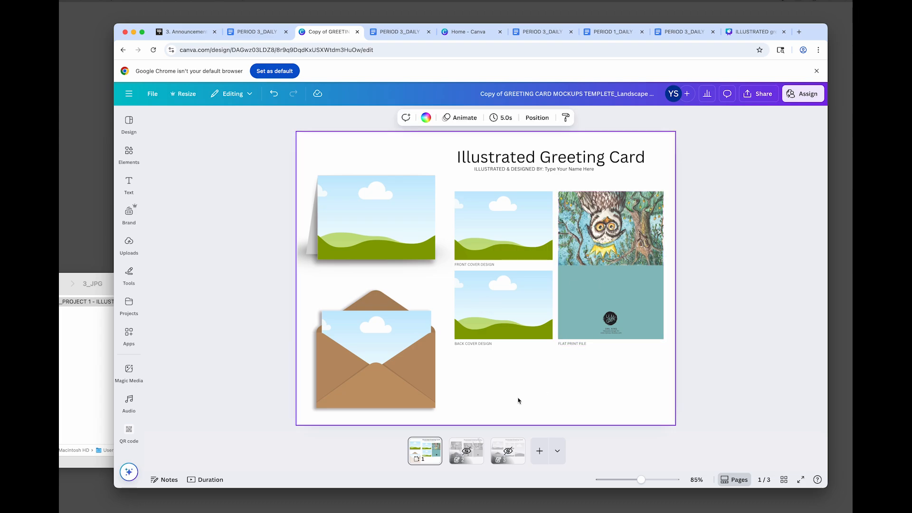
drag(515, 335, 516, 321)
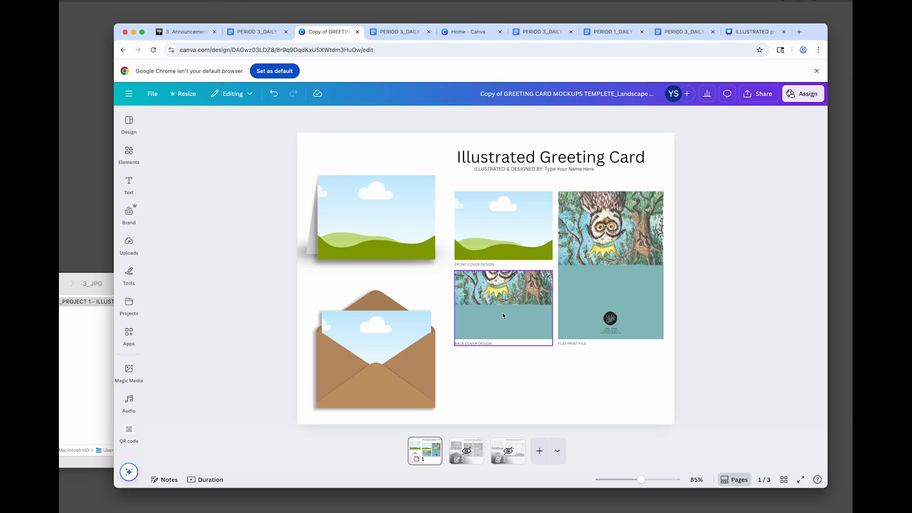
click(514, 301)
double_click(514, 302)
drag(514, 308, 515, 264)
drag(463, 201, 461, 200)
drag(516, 291, 515, 290)
click(530, 378)
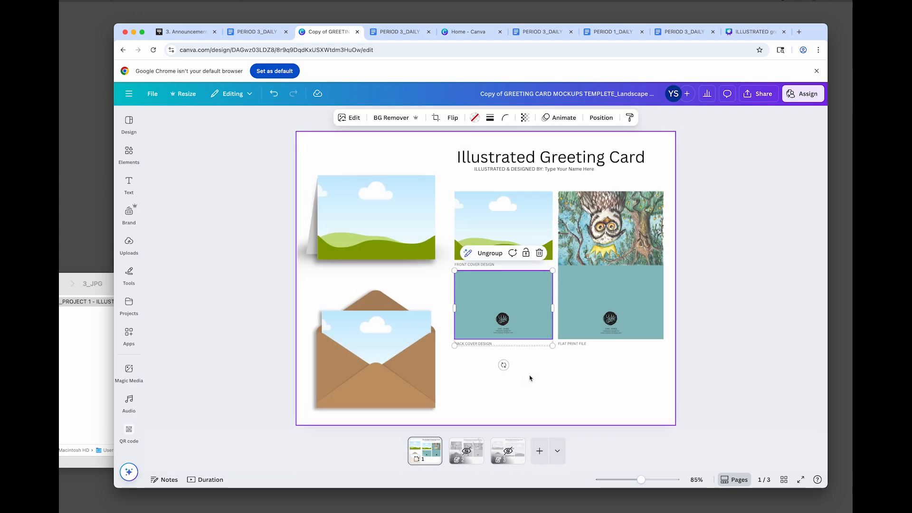
Paste another card image, rotate it 180° so the owl is upright, and copy the rotated version
key(super+v)
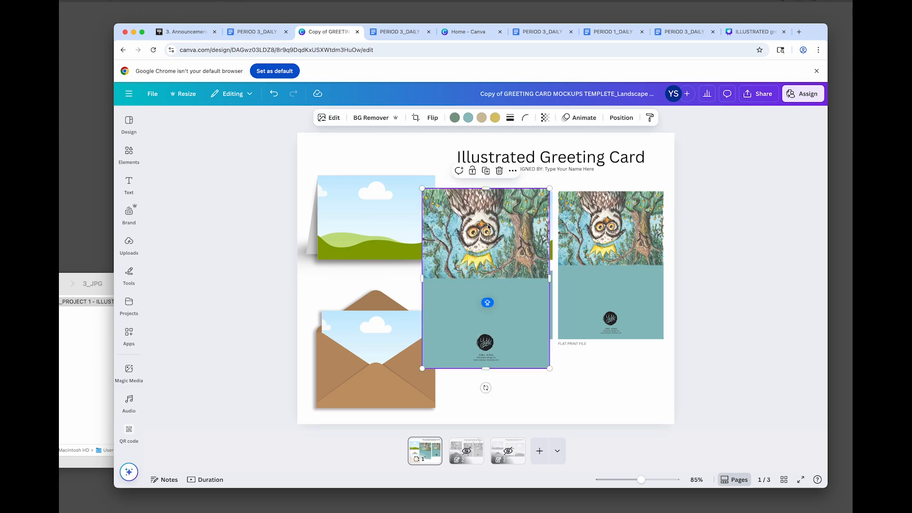
drag(486, 388, 487, 196)
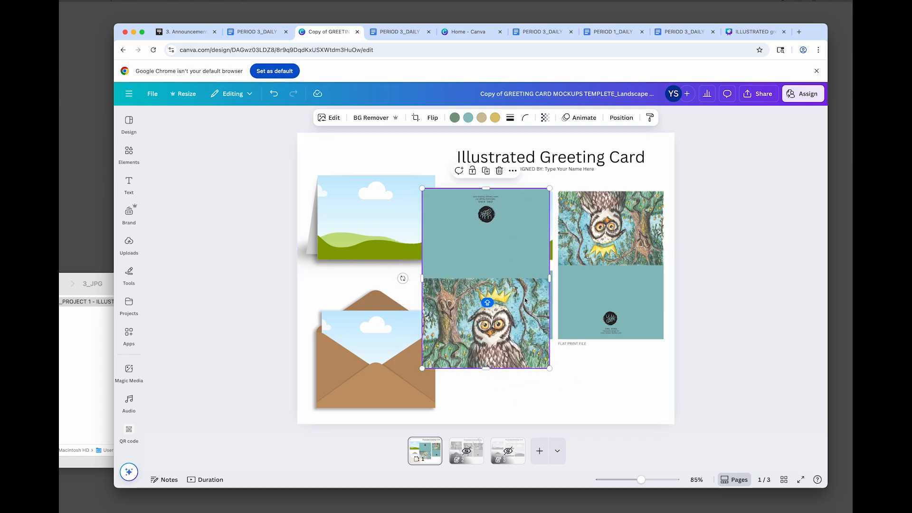
key(super+c)
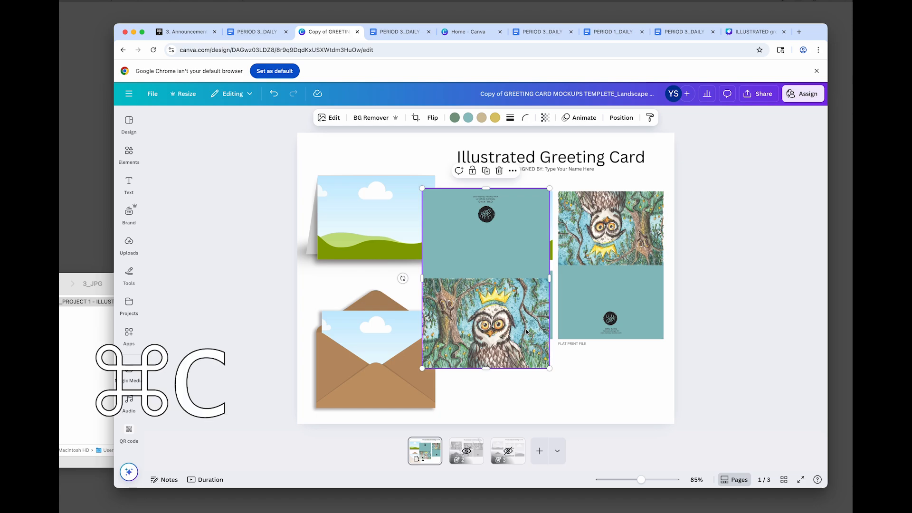
Place the rotated image in the front cover design frame and adjust its crop to fill the frame with the owl illustration
drag(515, 316, 518, 239)
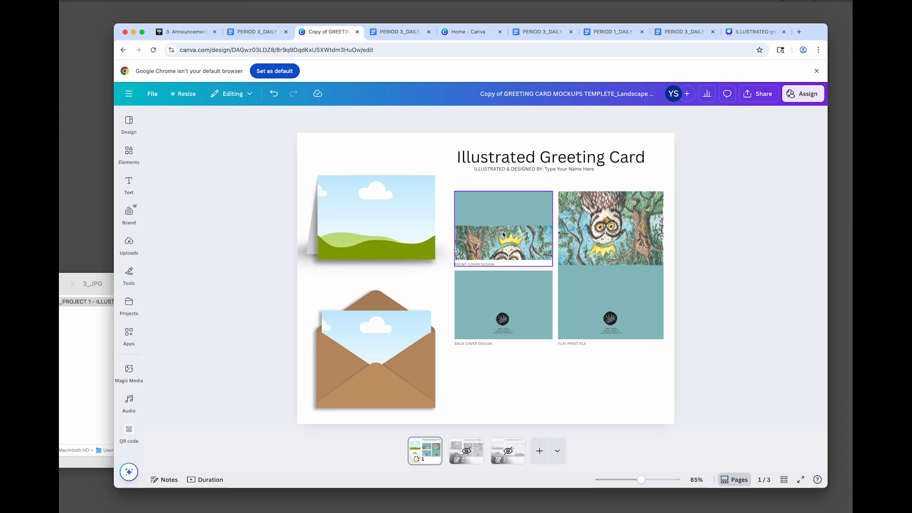
double_click(504, 234)
drag(503, 234, 499, 200)
key(super+v)
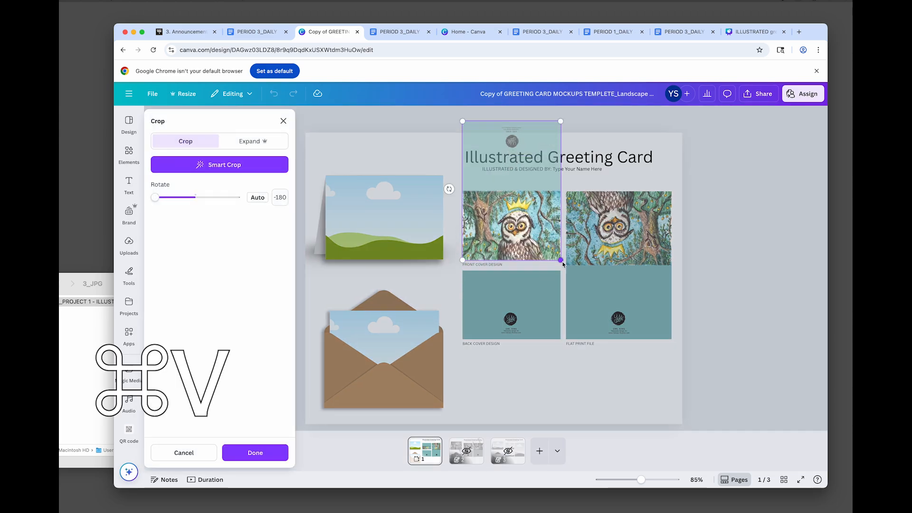
drag(562, 263, 531, 243)
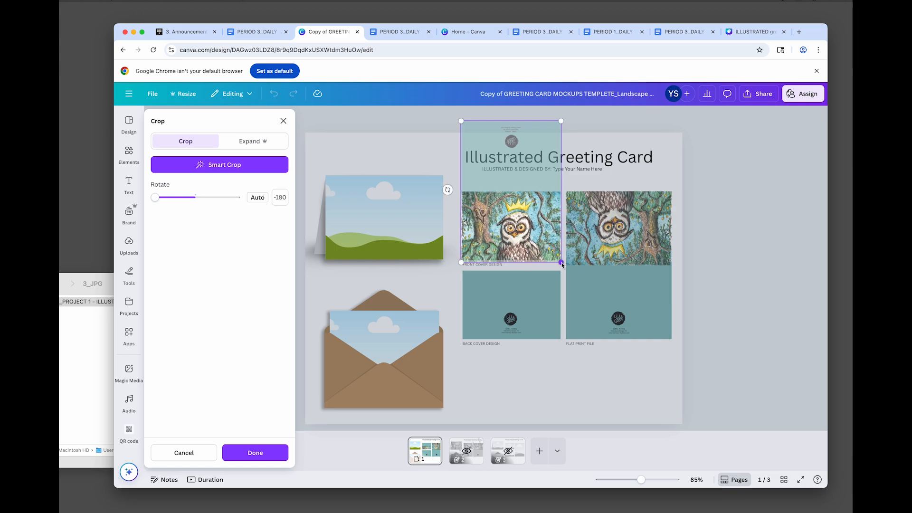
drag(563, 266, 540, 240)
click(550, 355)
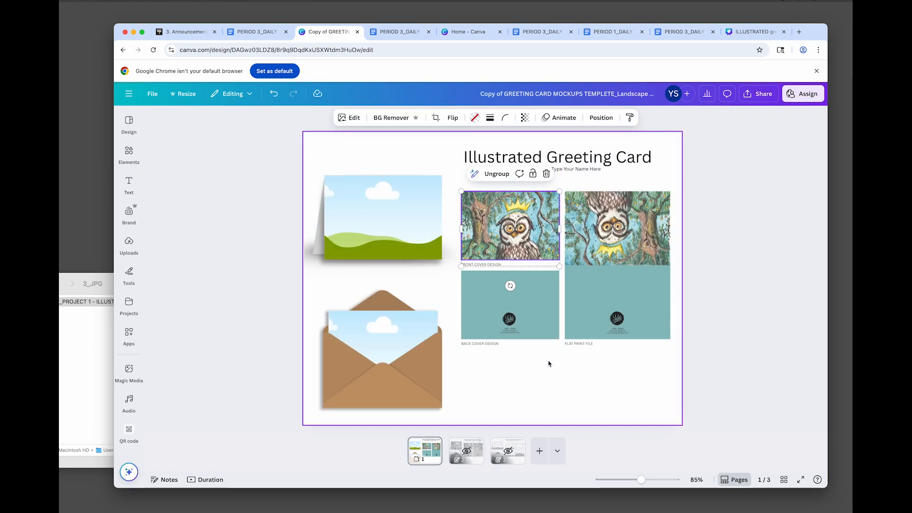
Paste the rotated image into the standing card mockup and adjust its crop so the owl illustration fills the card front
key(super+v)
drag(479, 315, 408, 198)
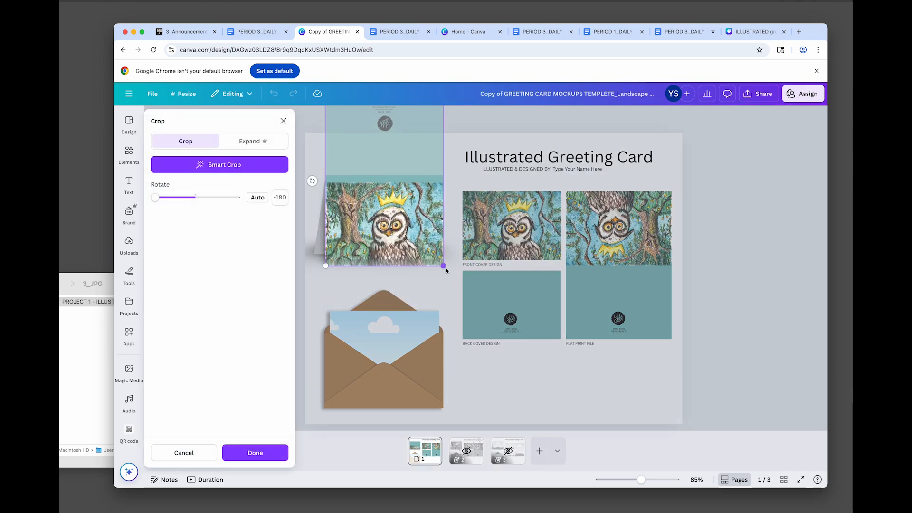
drag(445, 269, 447, 270)
drag(405, 238, 401, 224)
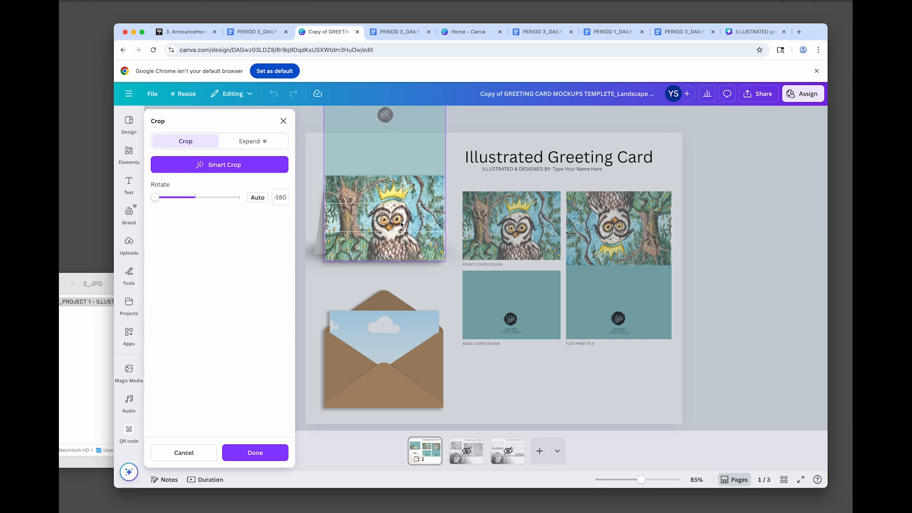
drag(401, 225, 401, 224)
click(479, 386)
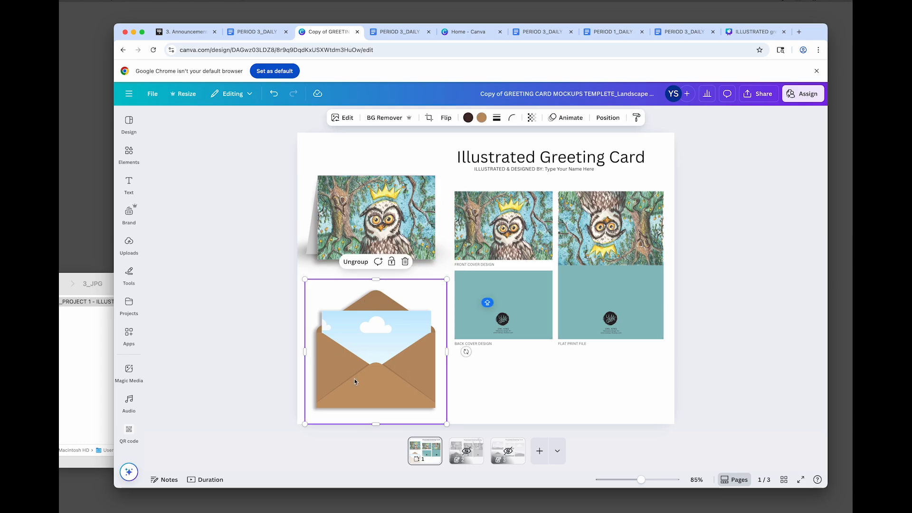
Paste another rotated card image beside the envelope mockup, then ungroup the mockup and send the envelope graphic to the back
key(super+v)
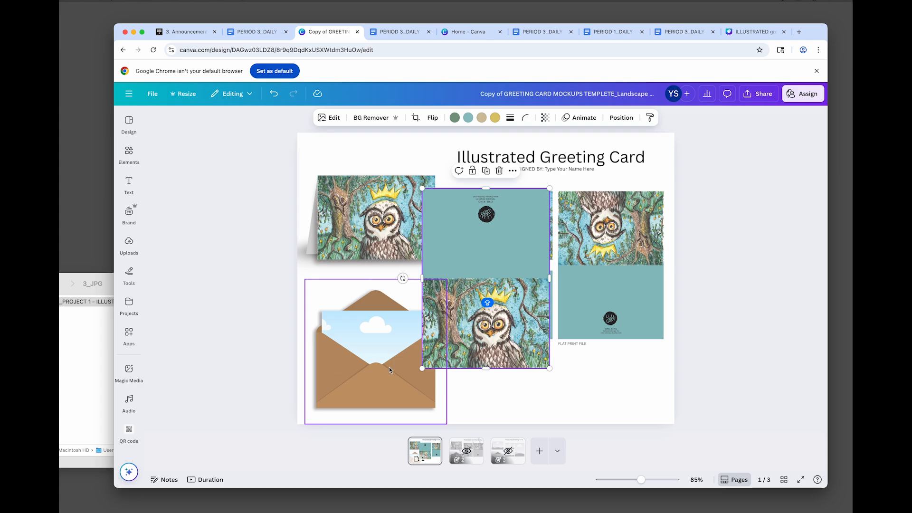
drag(490, 351, 538, 398)
click(390, 386)
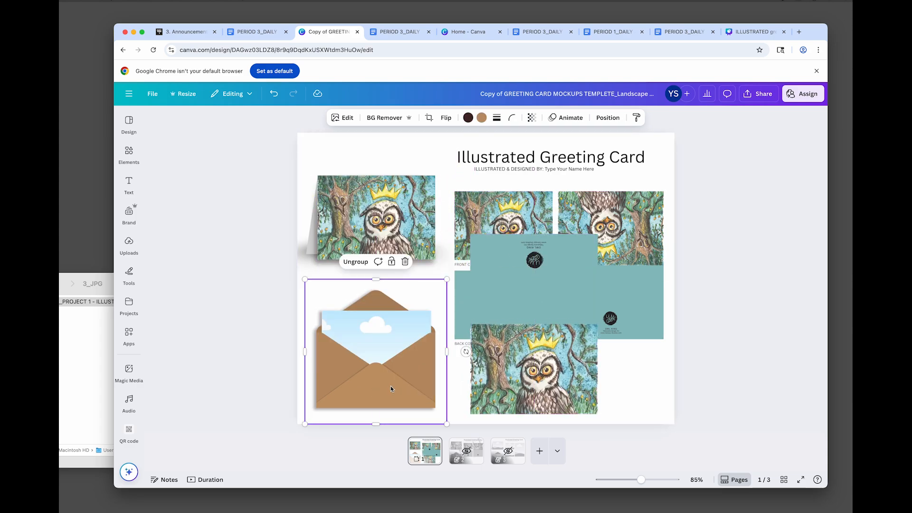
click(356, 262)
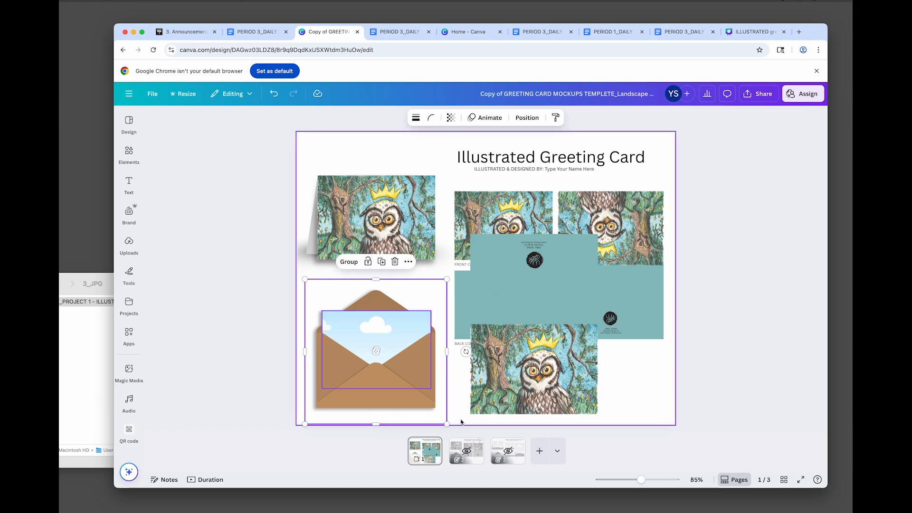
click(416, 407)
click(608, 117)
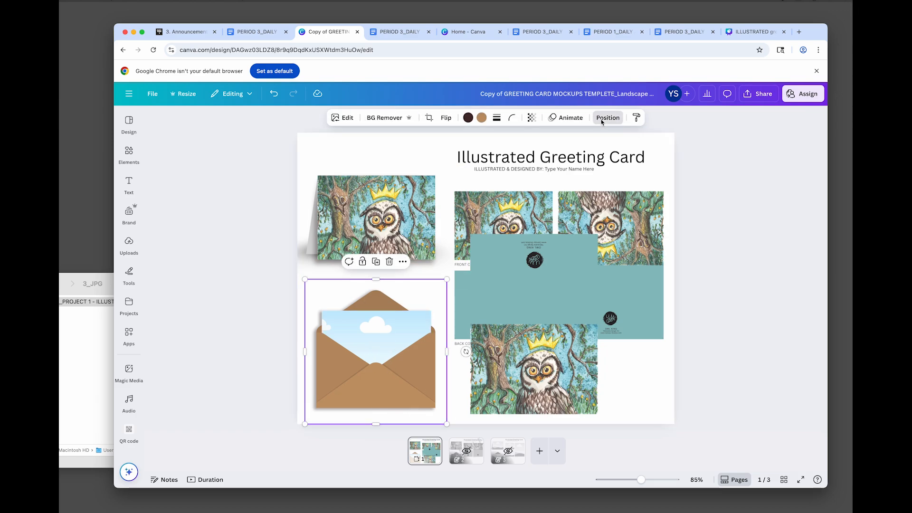
click(249, 185)
Place the rotated image in the envelope's card frame and crop it so the owl illustration fills the frame
drag(510, 397, 398, 339)
double_click(399, 364)
drag(439, 393, 444, 400)
drag(407, 366, 404, 360)
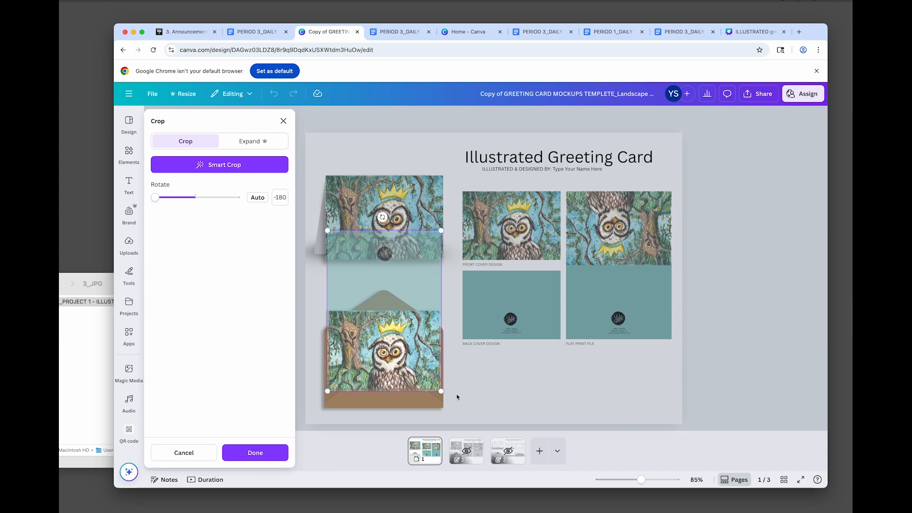
key(Return)
Send the owl card frame to the back so it sits inside the envelope
click(602, 117)
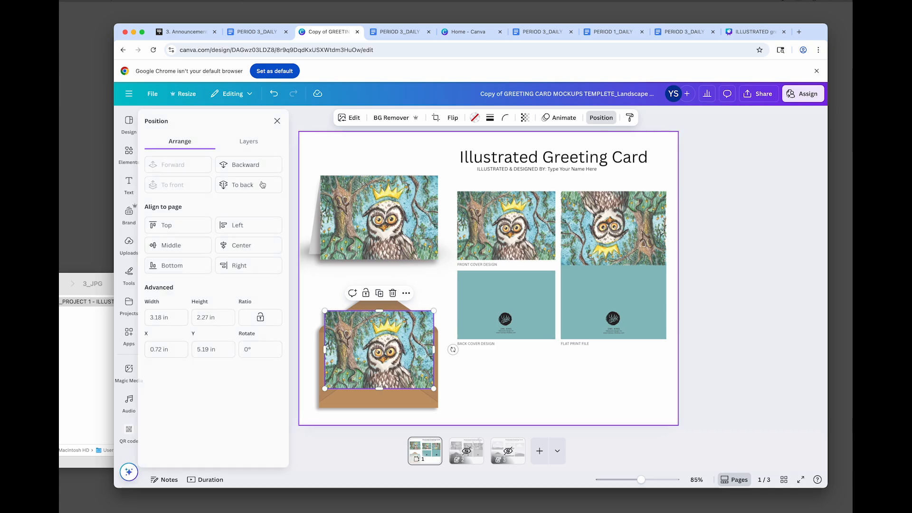
click(251, 185)
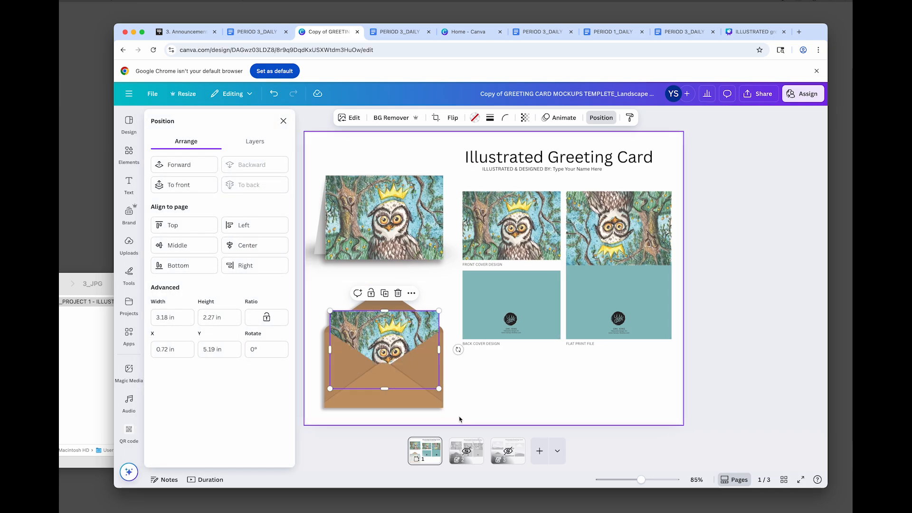
click(491, 406)
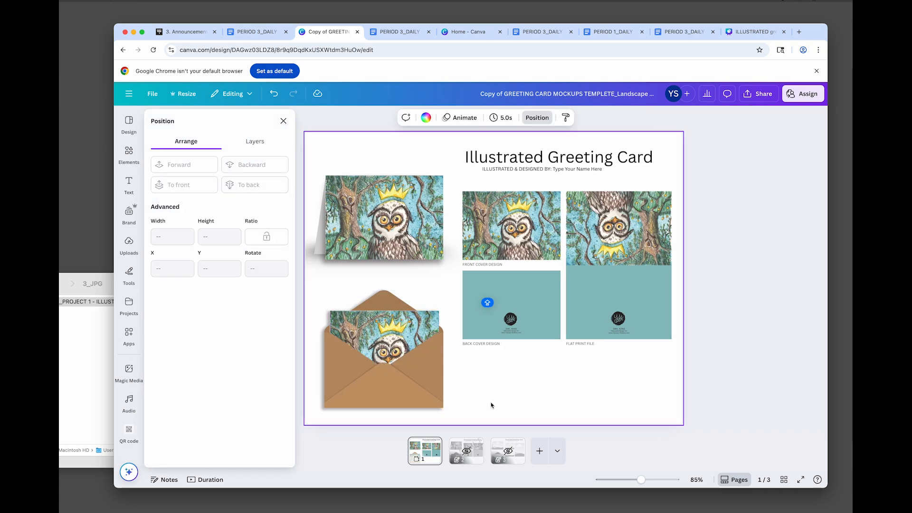
Replace the "Type Your Name Here" placeholder under the title with the designer's name
click(555, 170)
drag(555, 170, 604, 171)
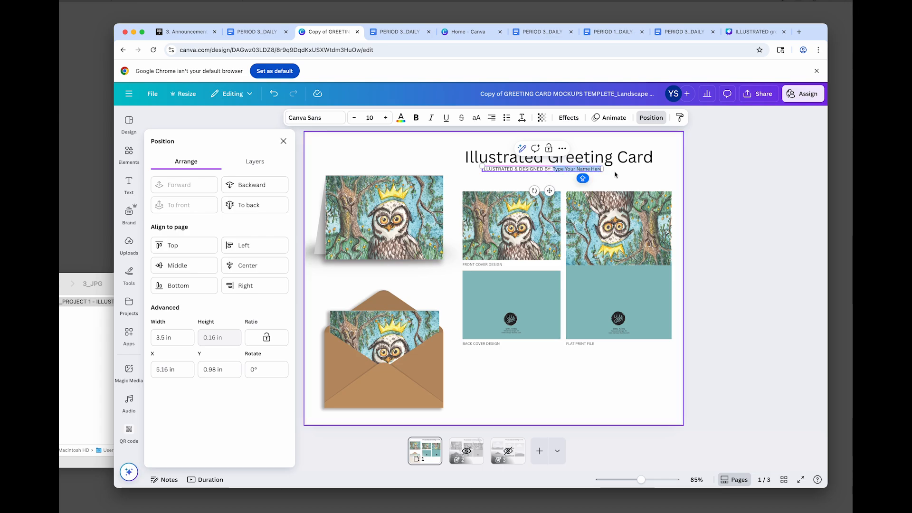
text(NED BY: M)
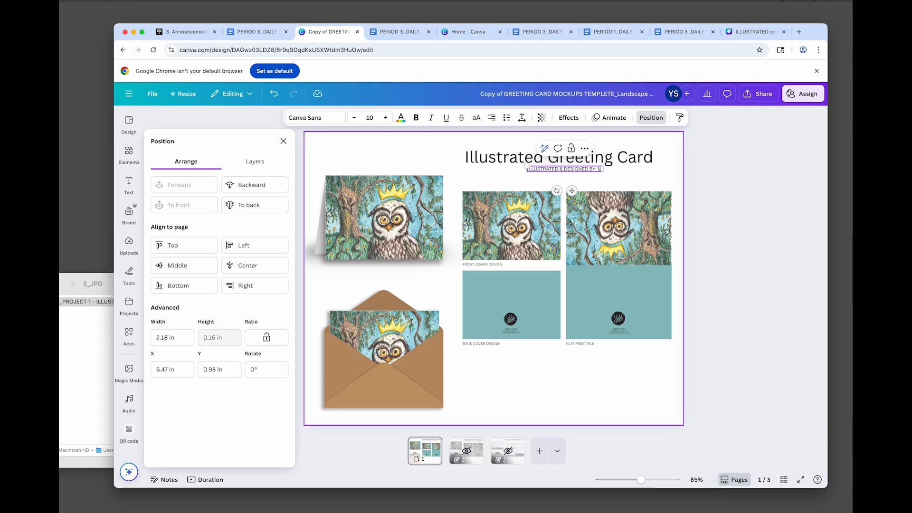
text(s. Serge)
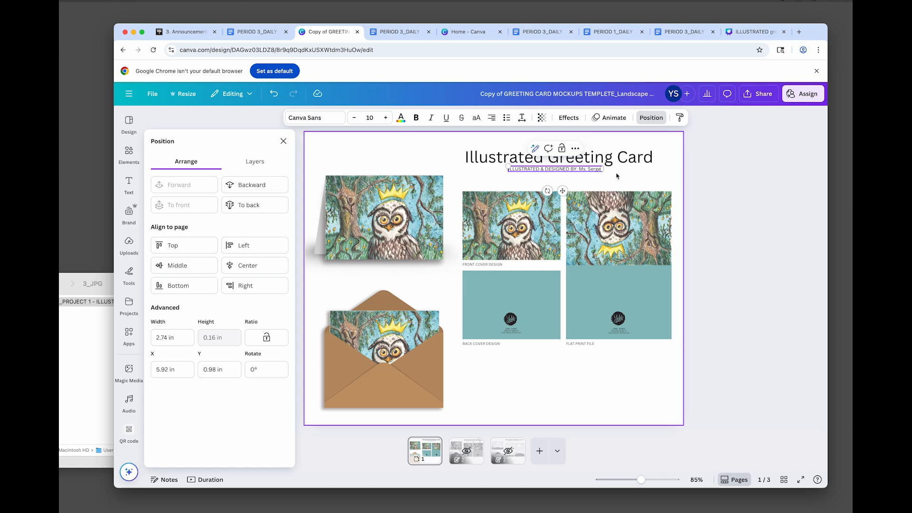
click(709, 187)
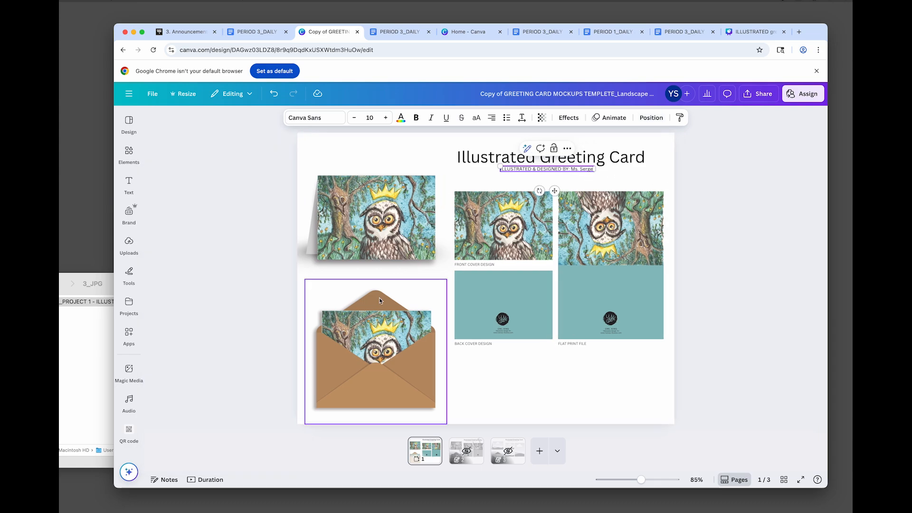
click(712, 270)
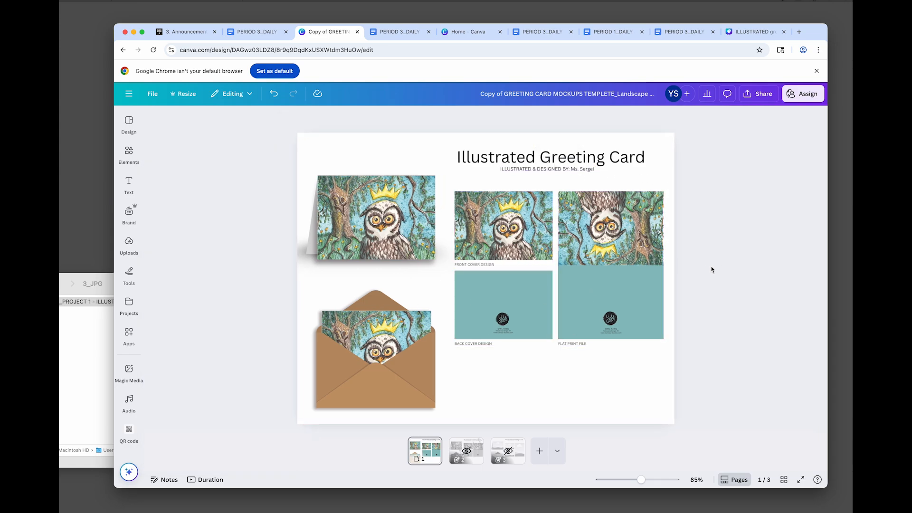
Download page 1 of the mockup as a JPG at size 3.125 and quality 100
click(760, 95)
click(674, 270)
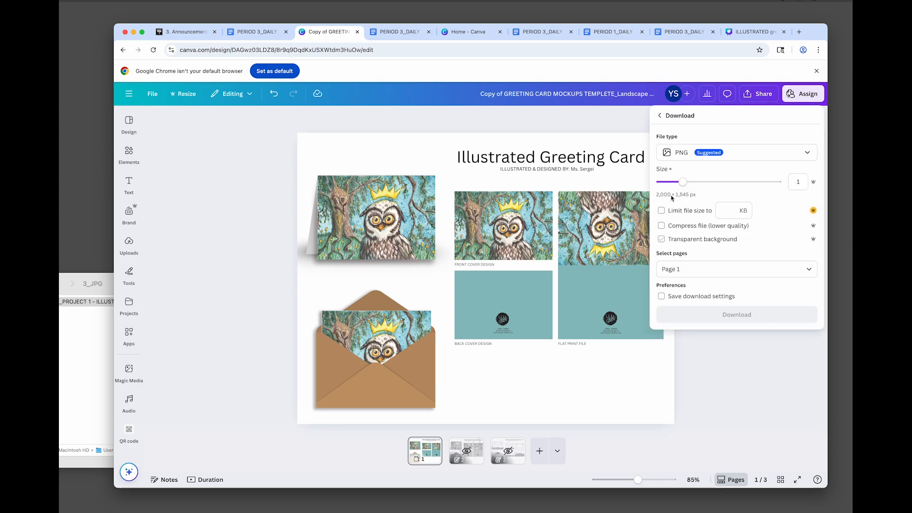
click(682, 157)
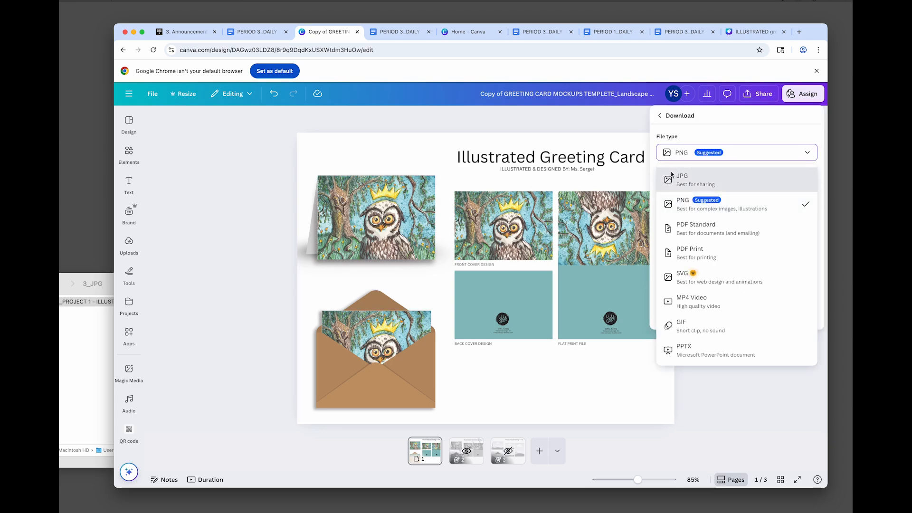
click(684, 175)
drag(683, 181, 815, 183)
drag(753, 219, 805, 219)
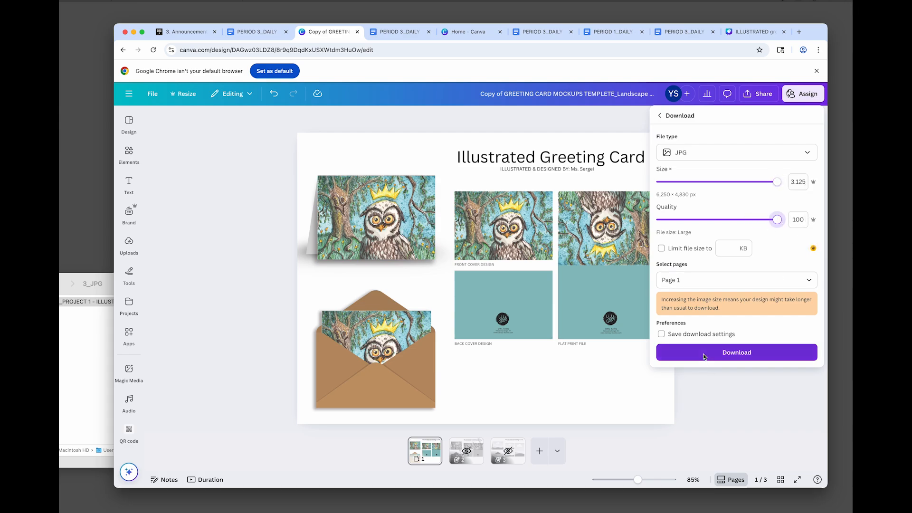
click(719, 354)
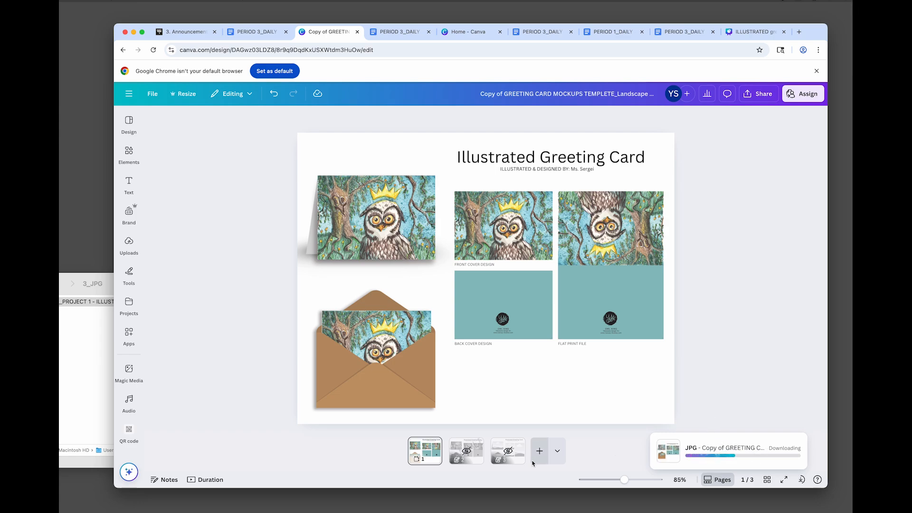
Compare the sample page and the blank template page with the finished owl card mockup page
click(475, 453)
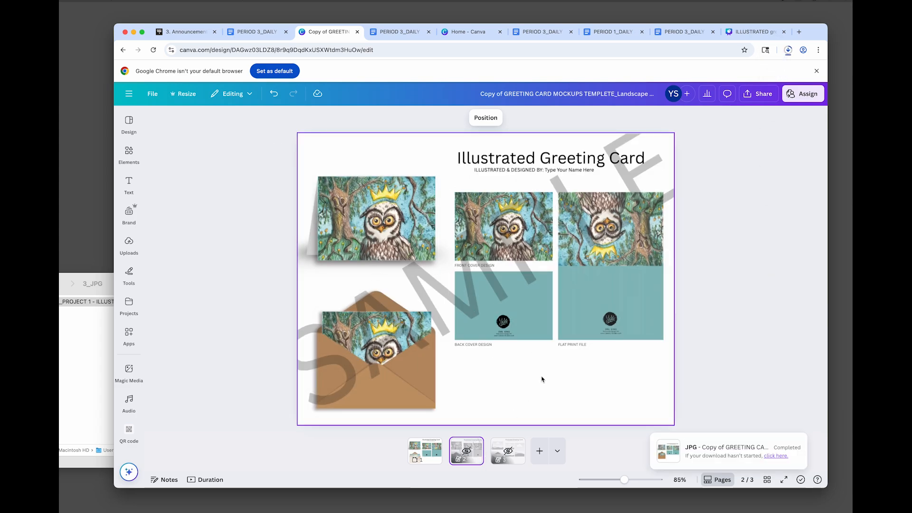
click(508, 452)
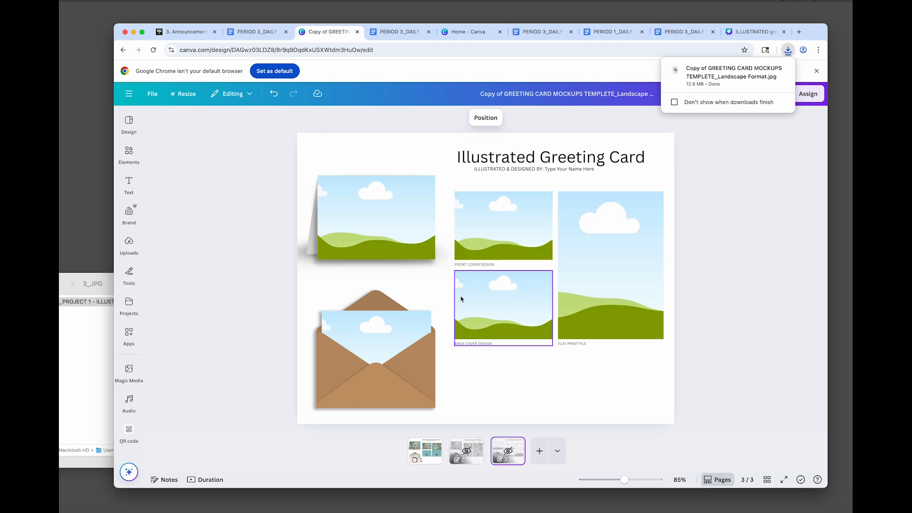
click(426, 450)
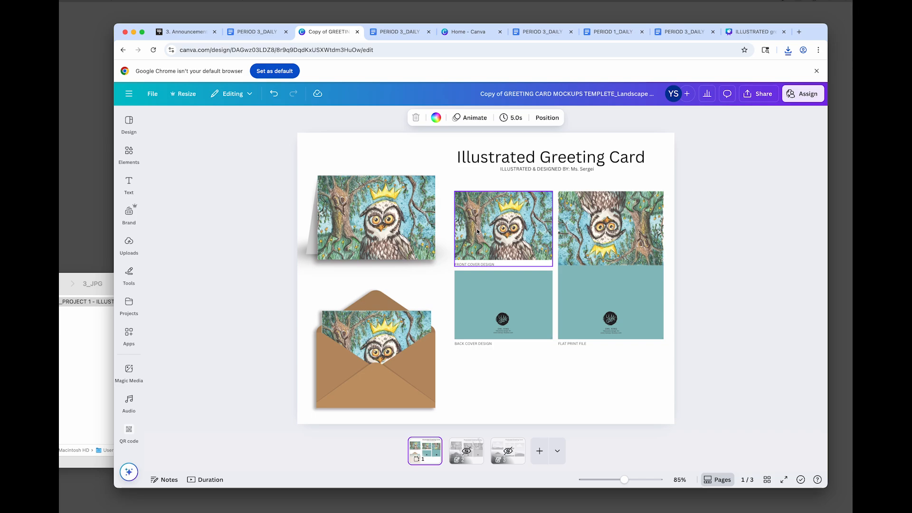
click(508, 459)
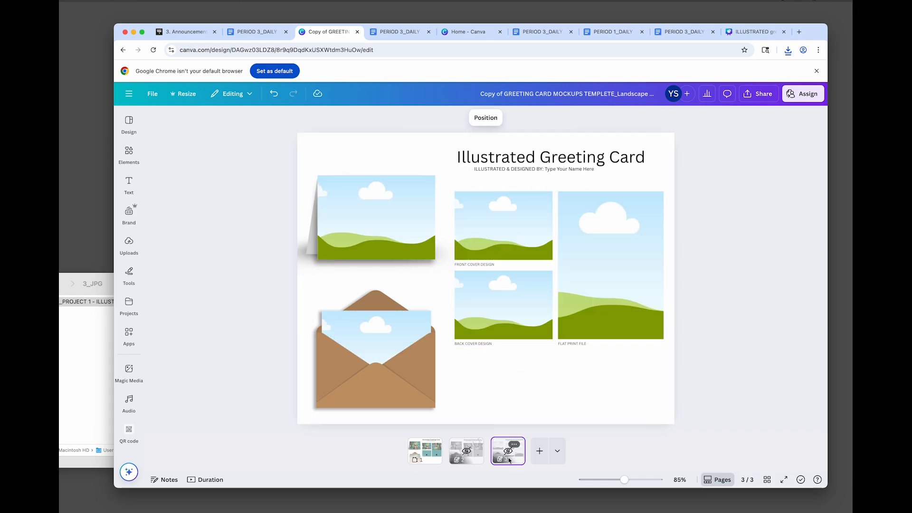
click(432, 459)
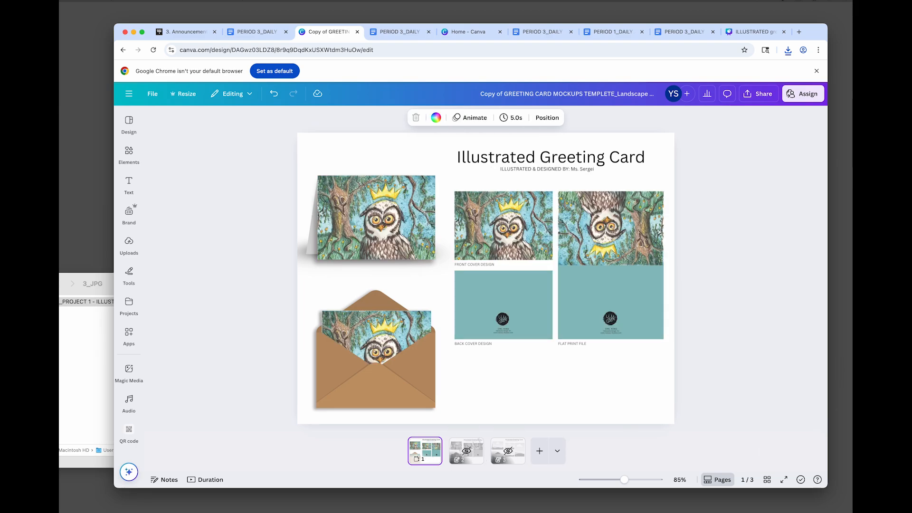
Switch to Finder and preview the downloaded landscape mockup JPG from the Downloads folder, then close the preview
click(64, 193)
right_click(62, 203)
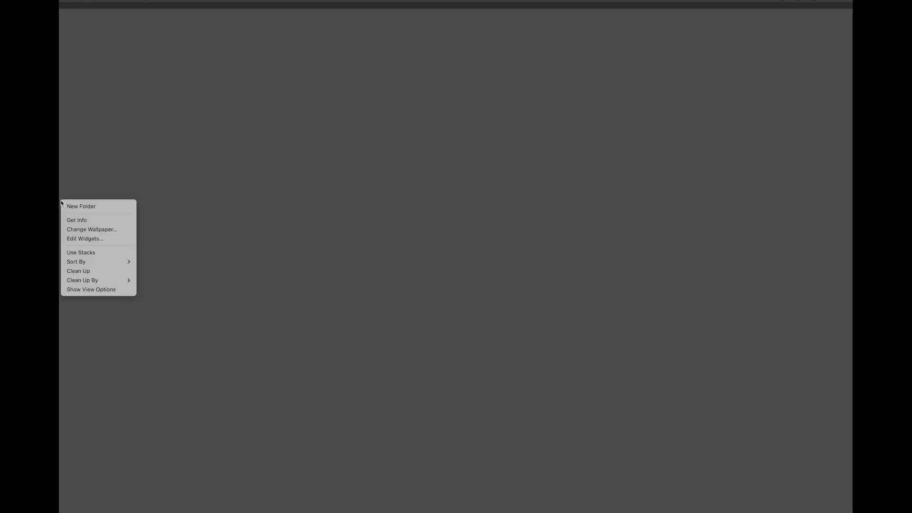
click(60, 200)
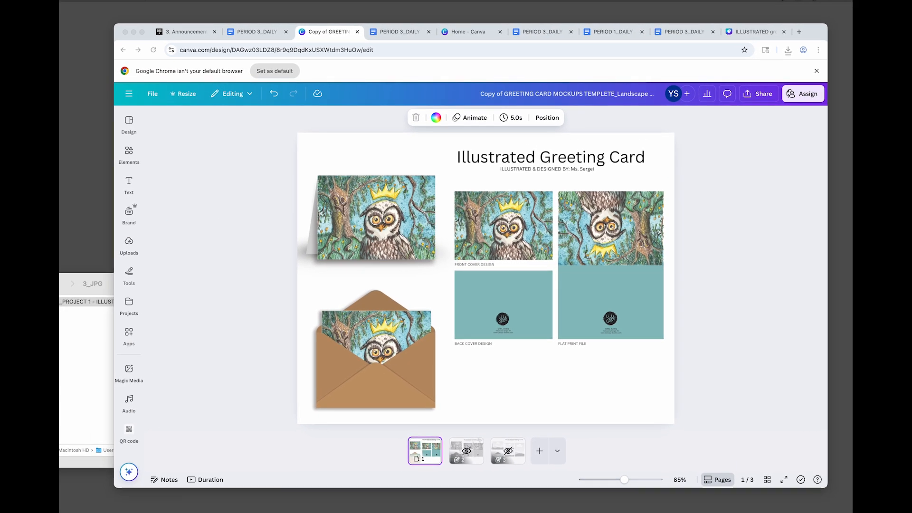
key(super+n)
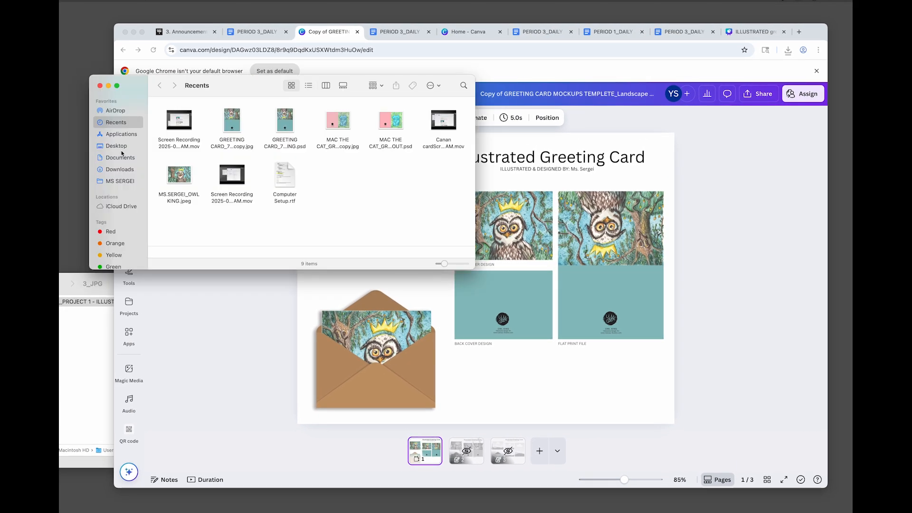
click(116, 170)
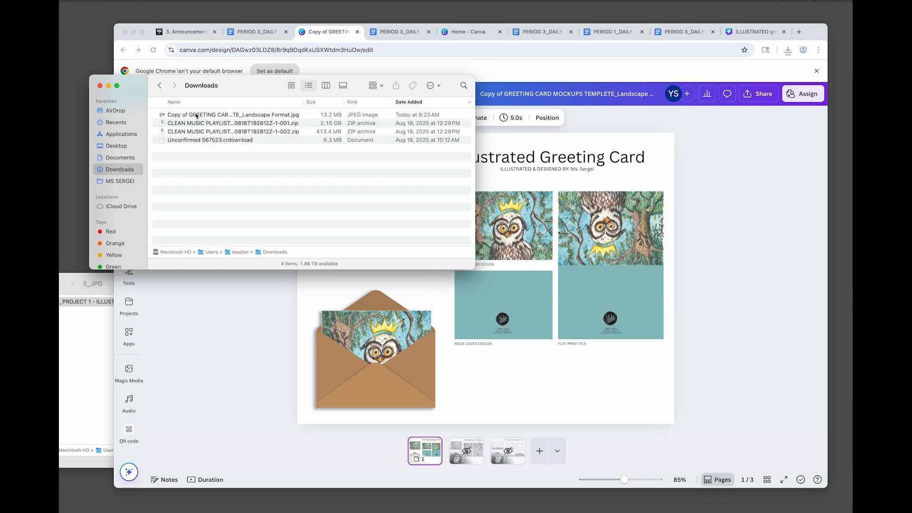
click(196, 115)
double_click(197, 116)
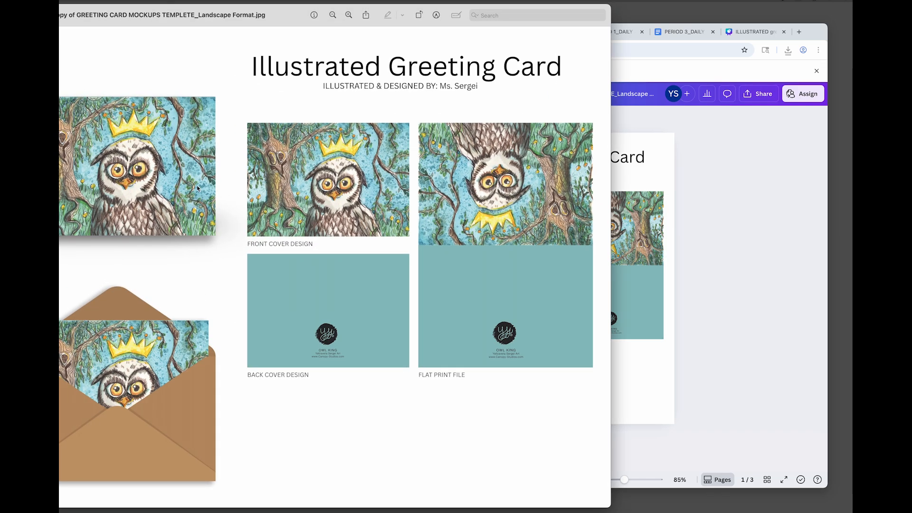
key(super+w)
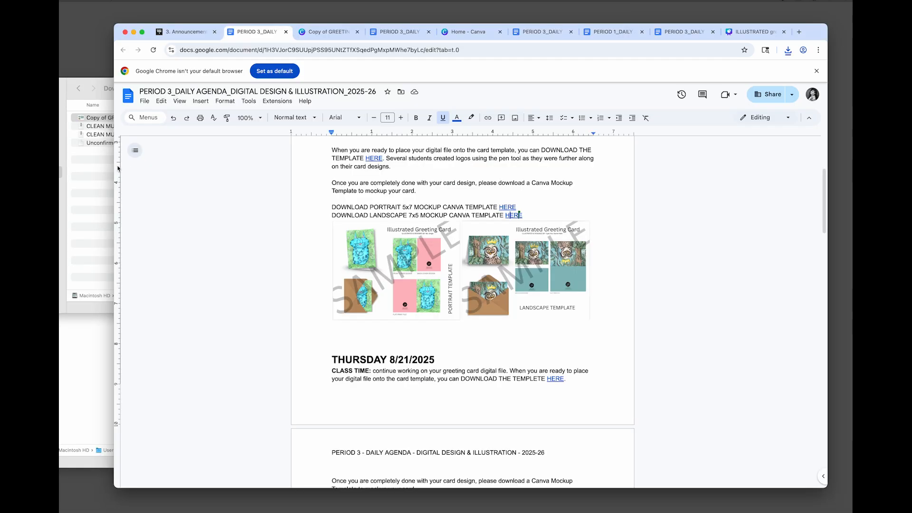
Remove "Copy of" and its trailing space from the start of the mockup JPG's file name in Downloads
click(99, 170)
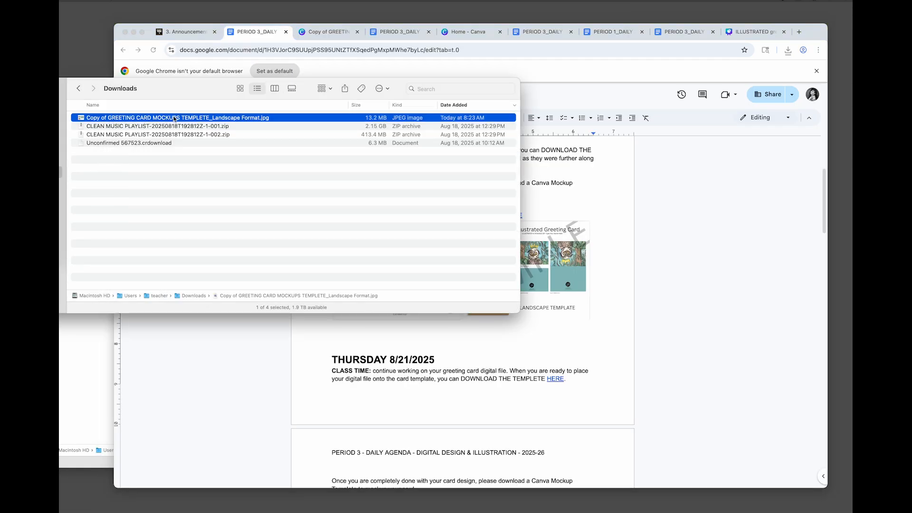
click(112, 120)
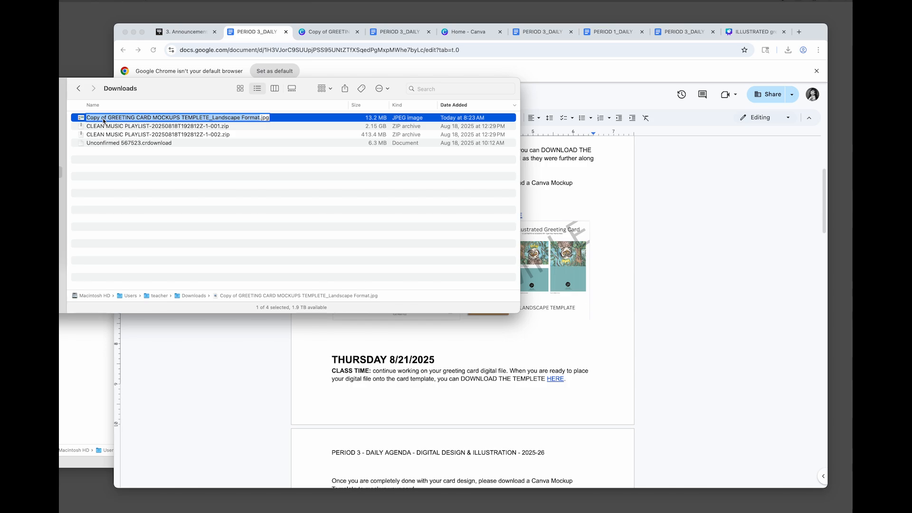
click(109, 118)
key(BackSpace)
key(BackSpace)
key(BackSpace)
key(BackSpace)
key(BackSpace)
key(BackSpace)
key(BackSpace)
key(BackSpace)
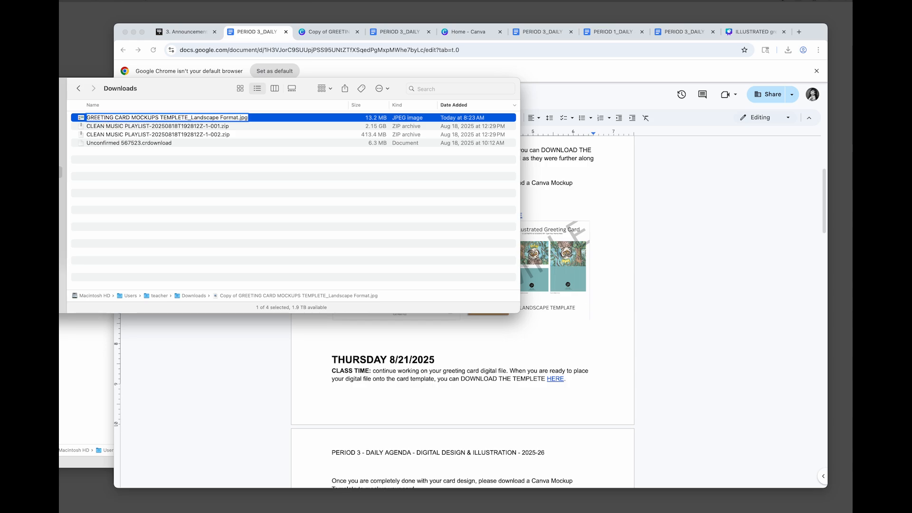
Prefix the mockup file name with "P2_" and the designer's name followed by an underscore
text(P)
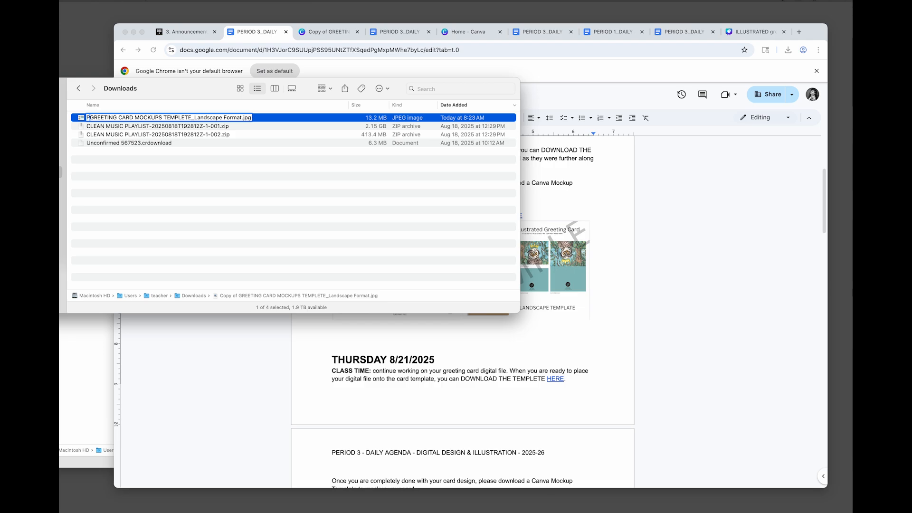
text(1)
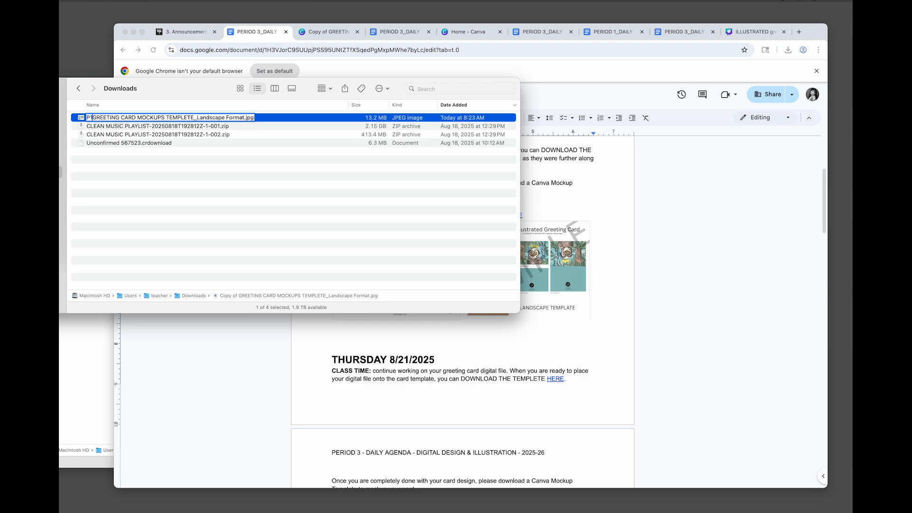
key(BackSpace)
text(2)
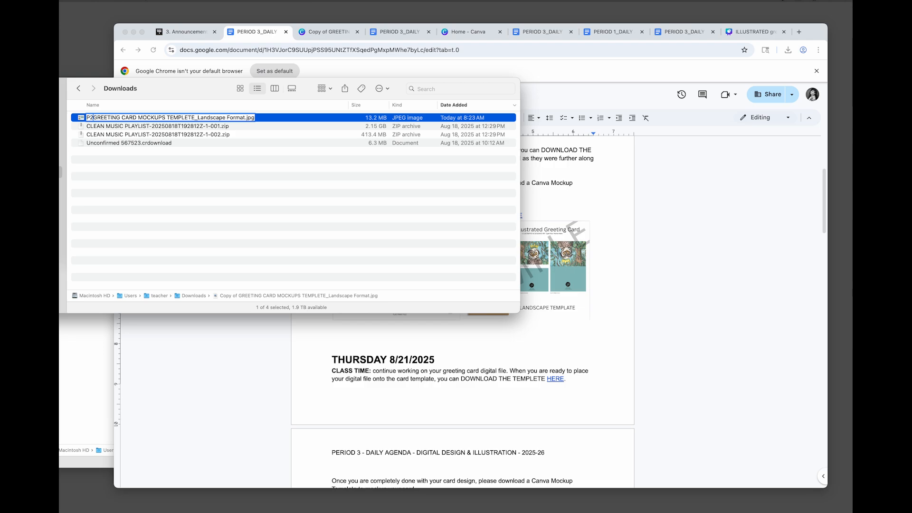
text(_)
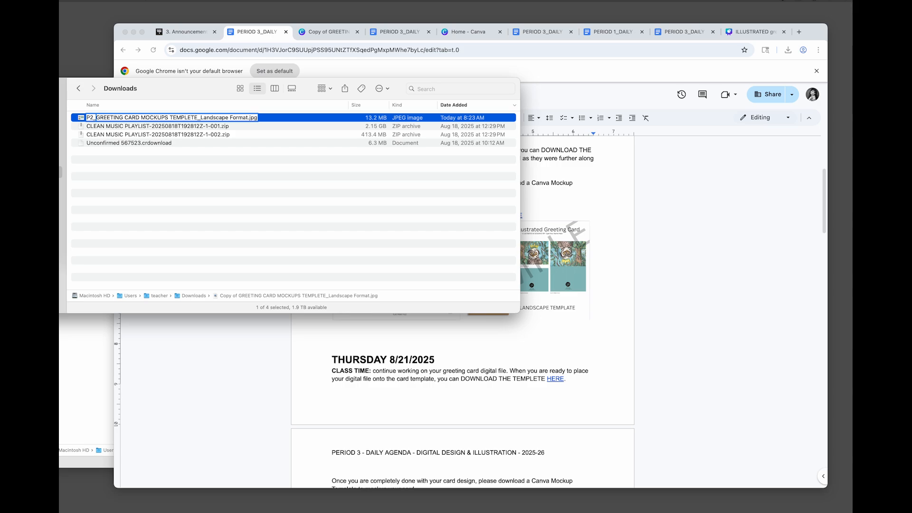
text(MS.S)
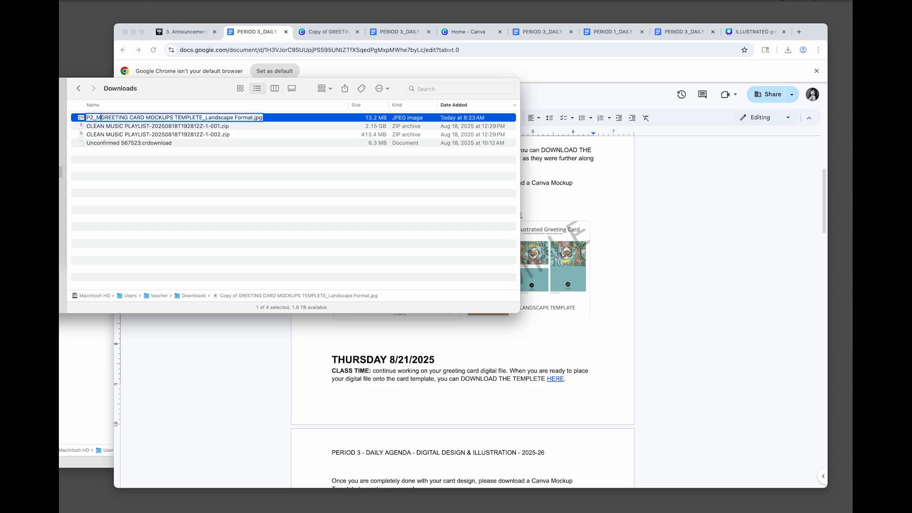
text(erge)
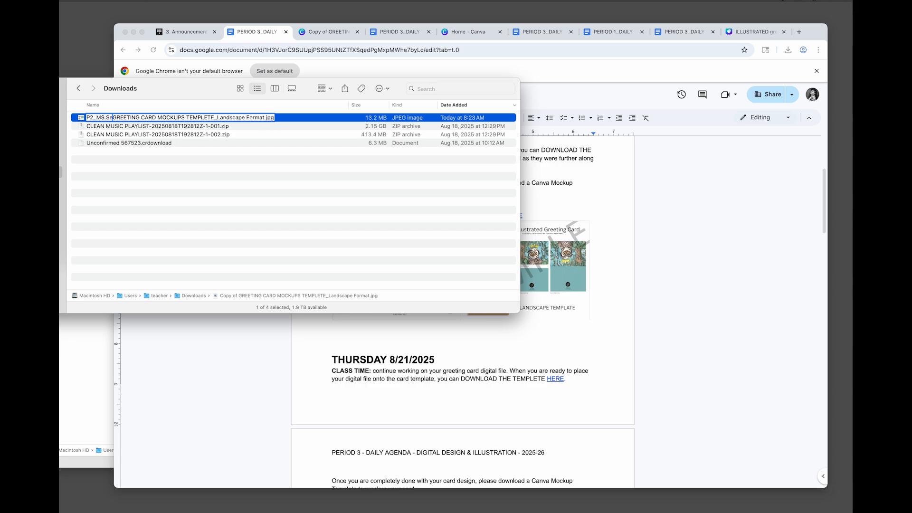
text(i_)
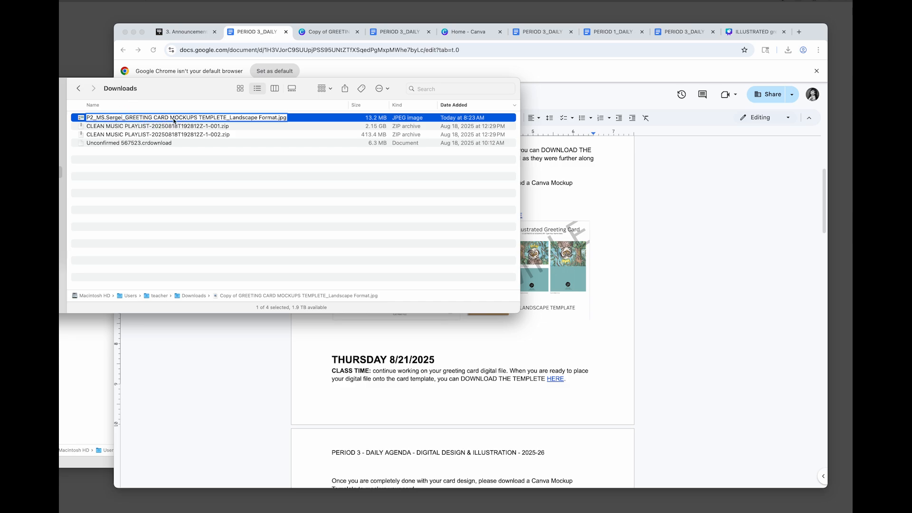
Delete "TEMPLETE" from the file name and replace "Landscape Format" with "OWL KING"
drag(199, 119, 227, 119)
key(BackSpace)
key(BackSpace)
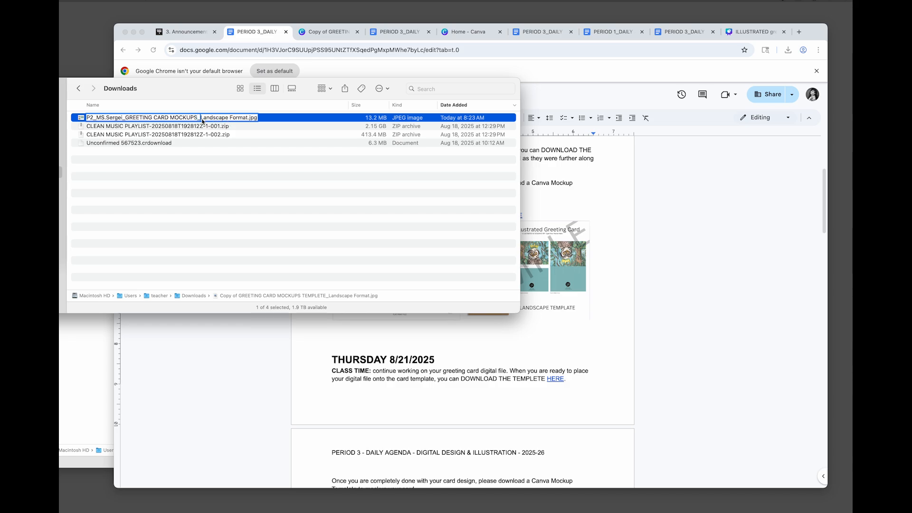
drag(200, 119, 246, 118)
text(OWL KI)
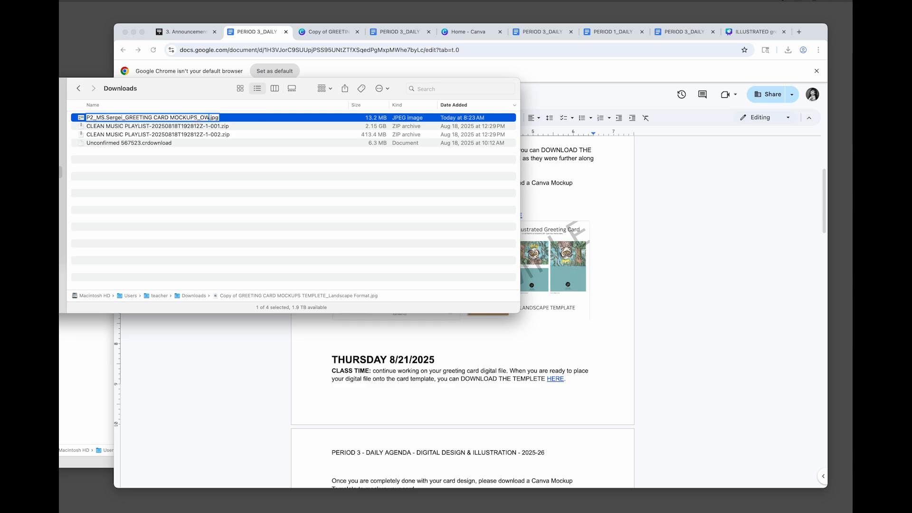
text(NG)
Change "MOCKUPS" to "MOCKUP" and put the designer's surname in capitals in the file name
click(198, 121)
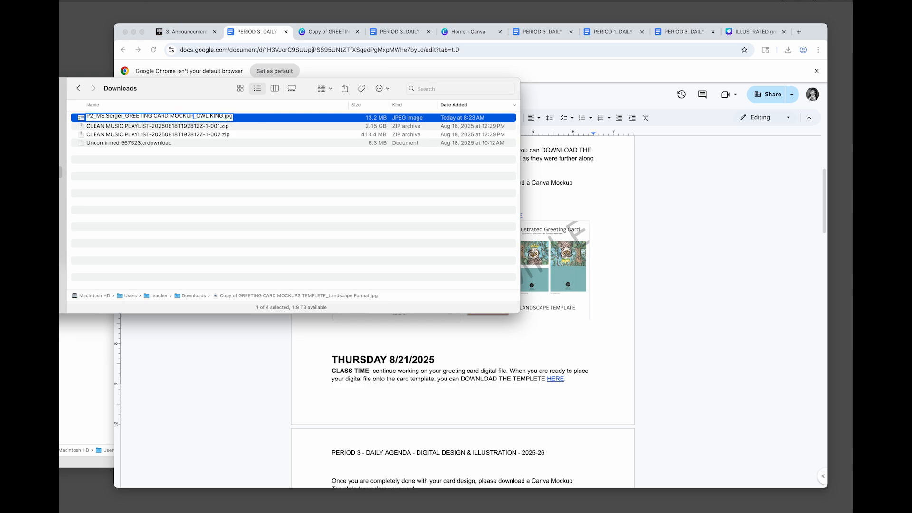
key(BackSpace)
drag(123, 121, 112, 122)
text(SERGEI)
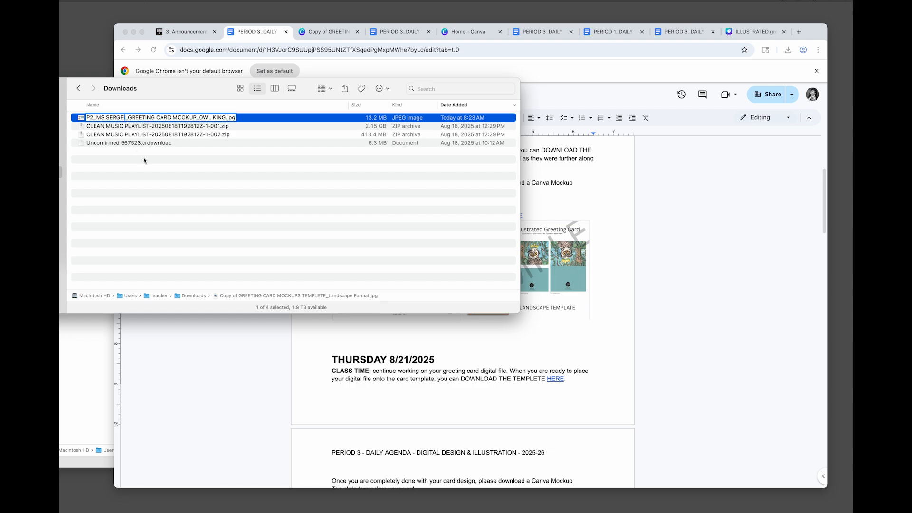
key(Return)
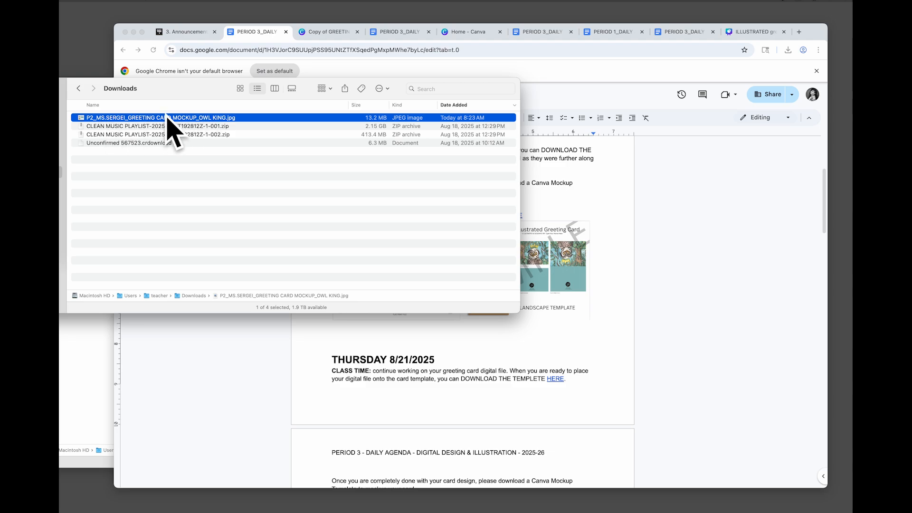